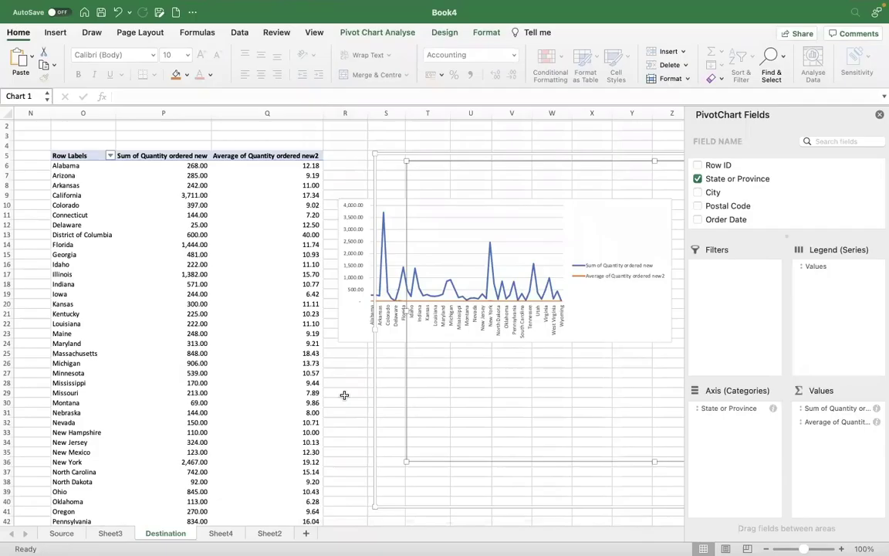
- Deselect the pivot chart and browse Sheet3, Source and Sheet2, ending on Sheet3's empty PivotTable6
click(345, 394)
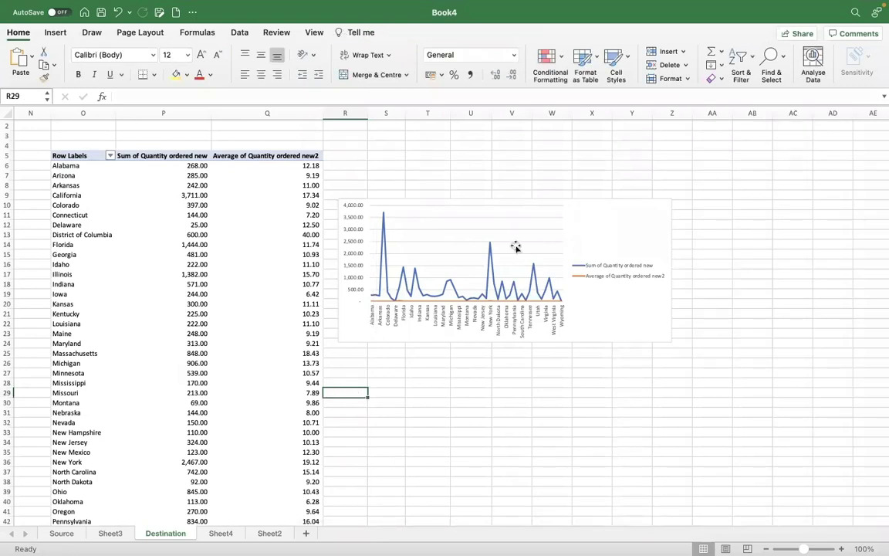
click(116, 533)
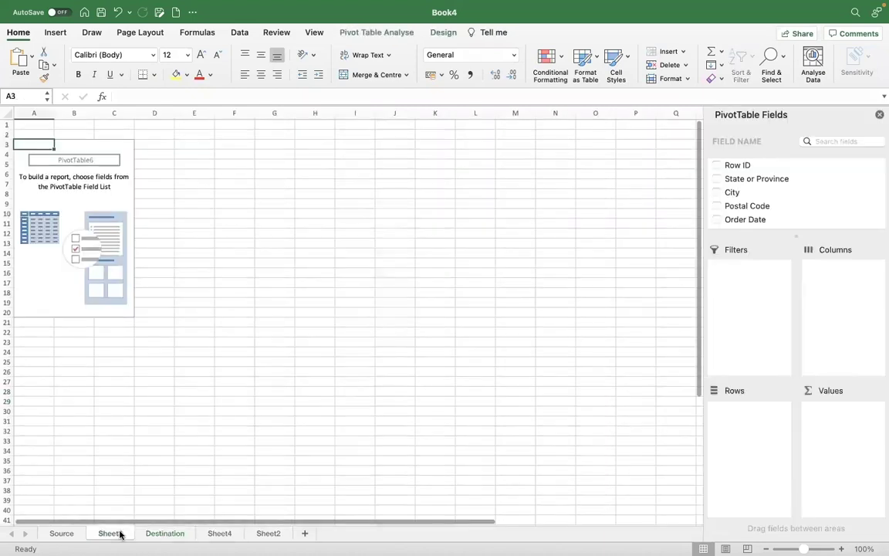
click(61, 533)
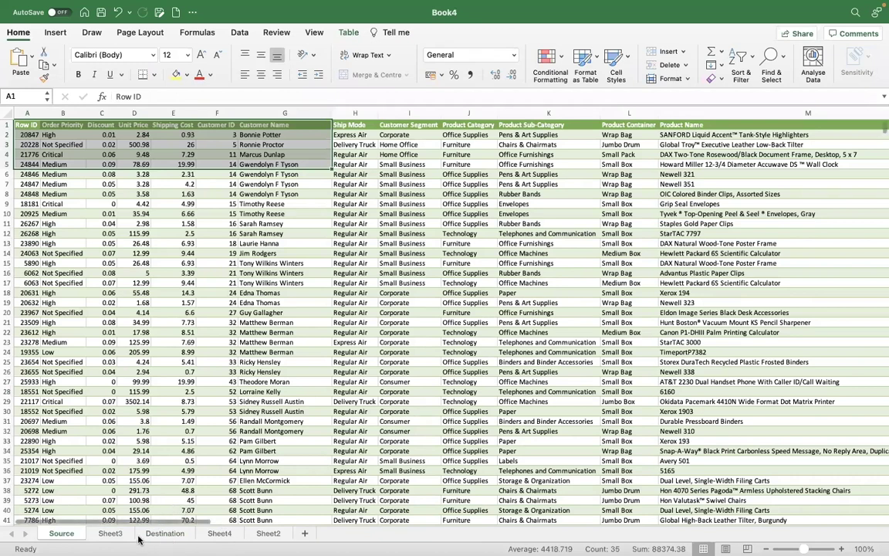
click(266, 534)
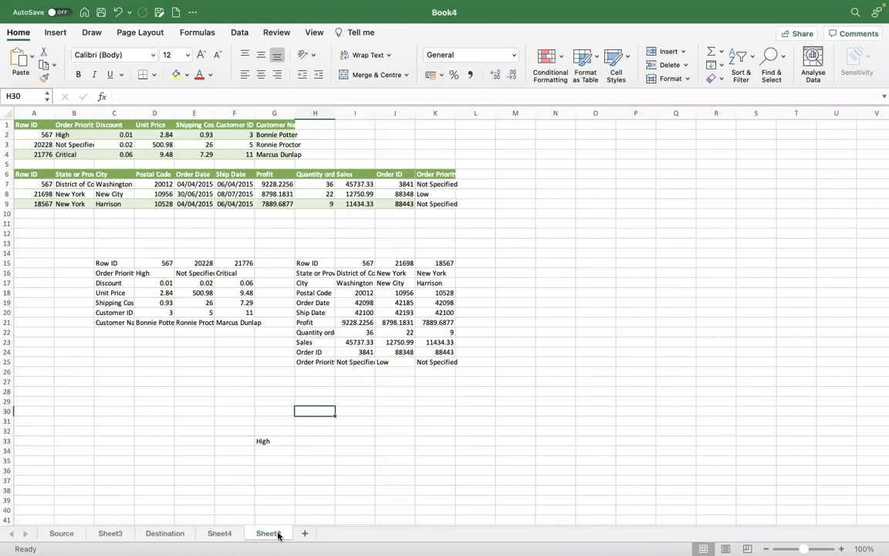
click(113, 533)
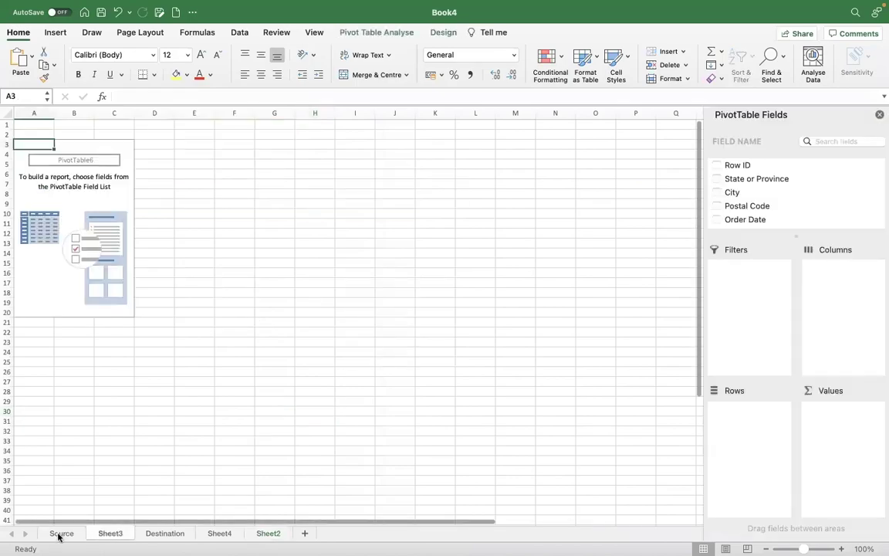
- On the Source sheet, begin a =SUMIF( formula in cell AH7
click(60, 533)
scroll(606, 388, right, 2)
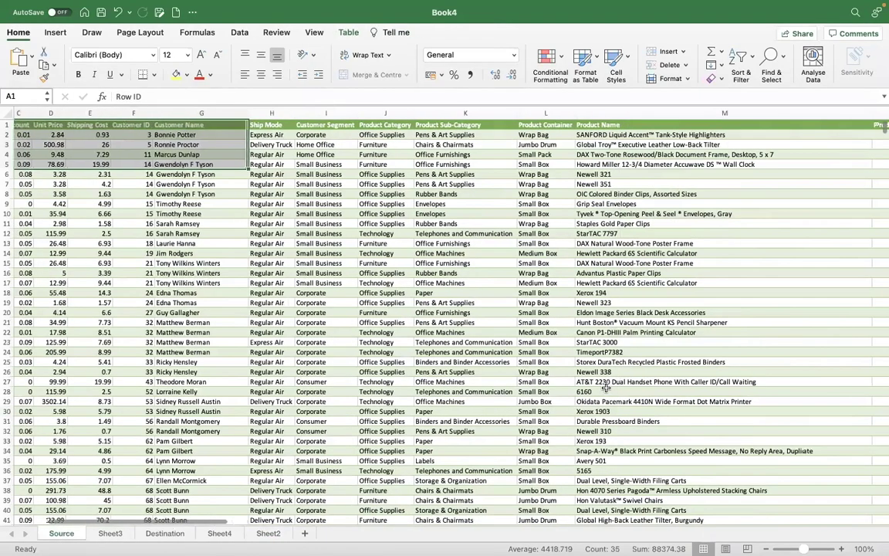
scroll(605, 386, right, 10)
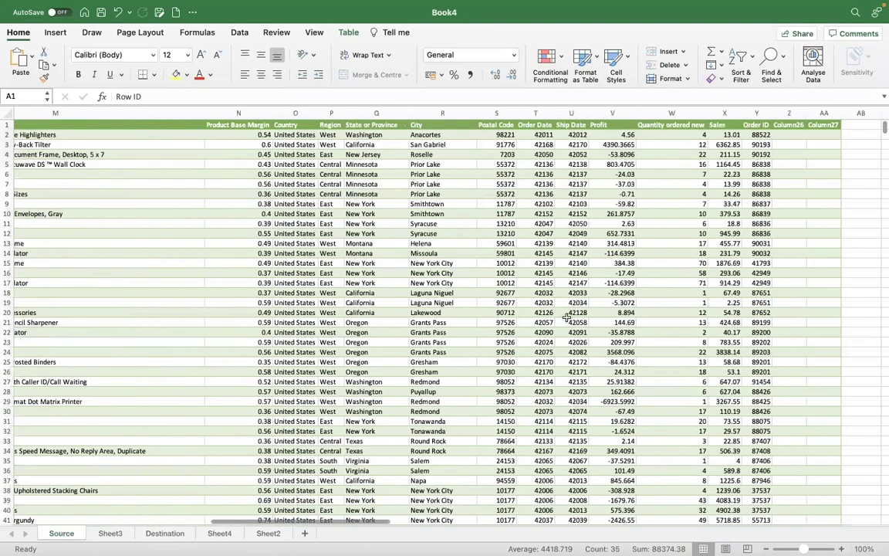
scroll(567, 317, right, 8)
click(670, 163)
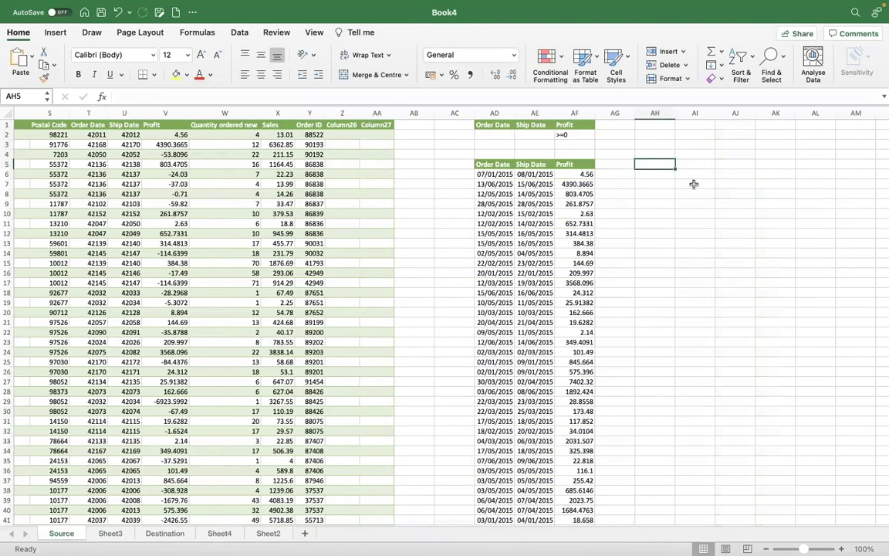
click(660, 181)
text(=sumi)
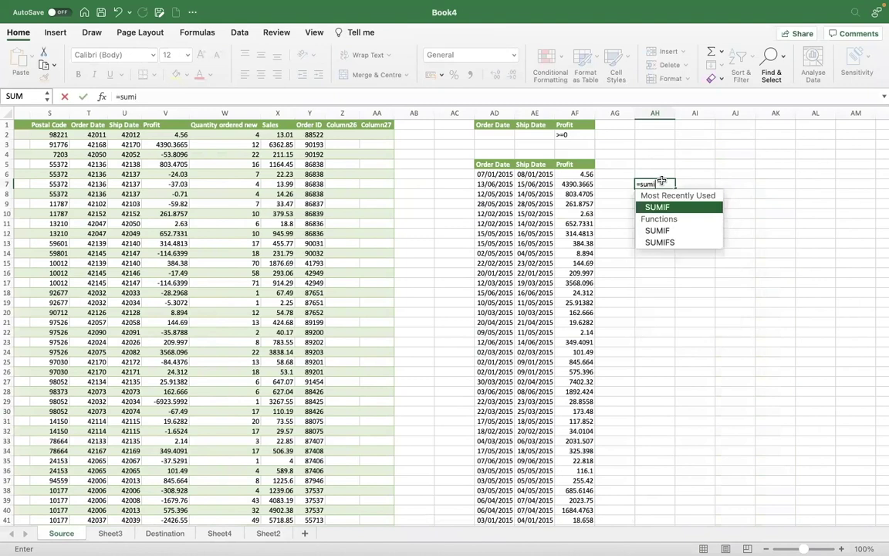
text(f()
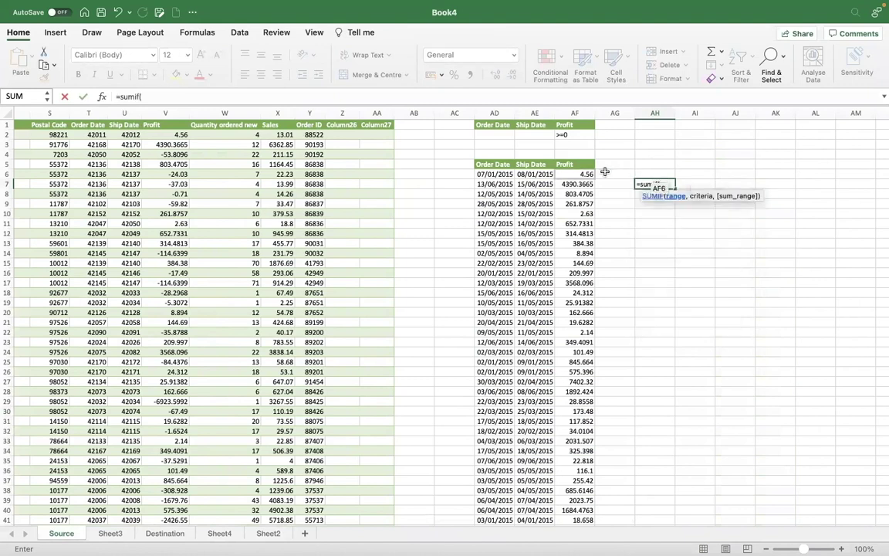
- Set the SUMIF criteria range to AE6:AE1001 and its criterion to AE933
click(533, 174)
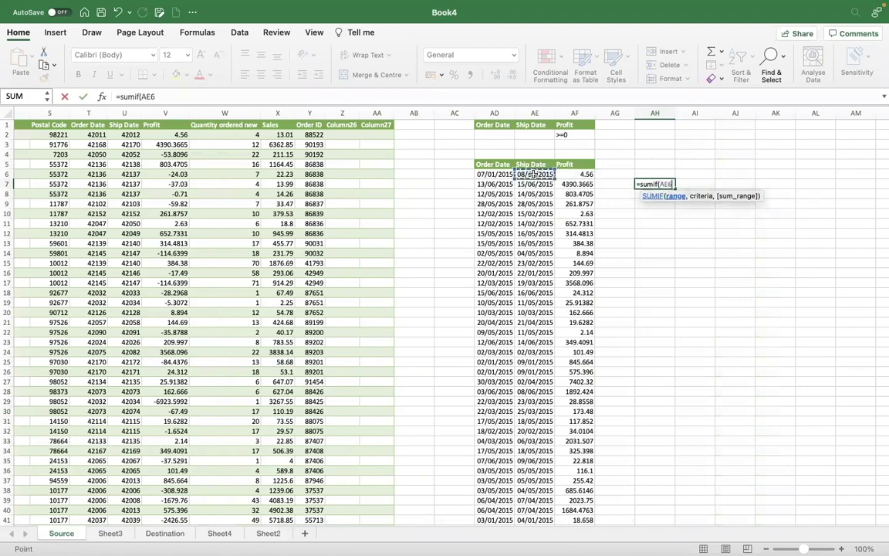
key(ctrl+shift+Down)
text(,)
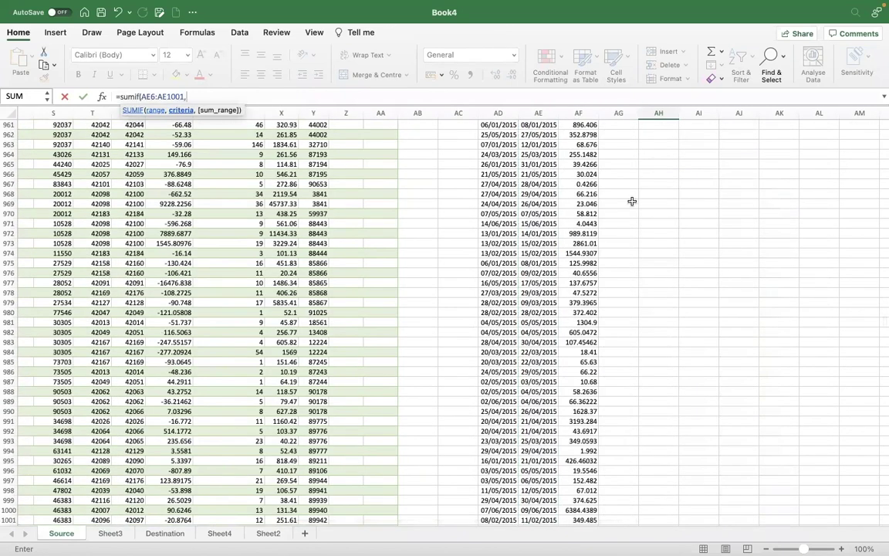
scroll(631, 200, up, 2)
scroll(494, 199, up, 10)
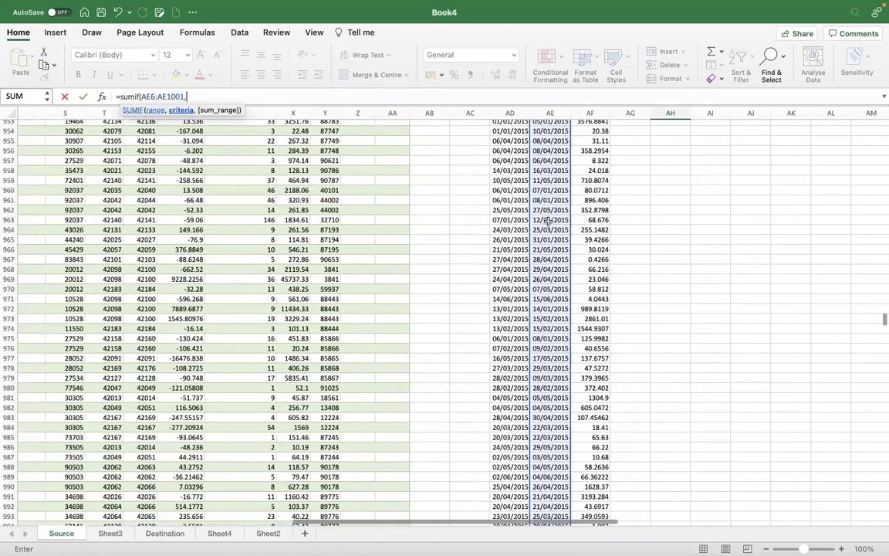
click(549, 221)
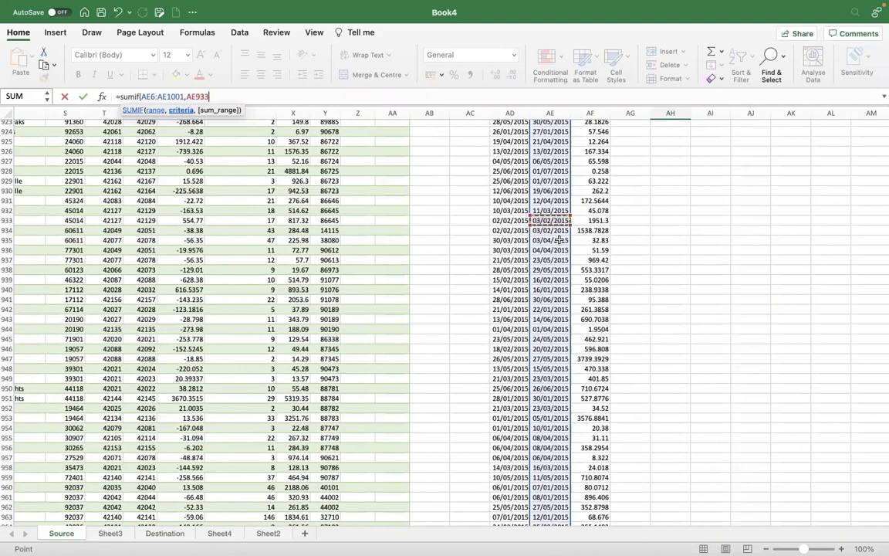
scroll(559, 240, up, 3)
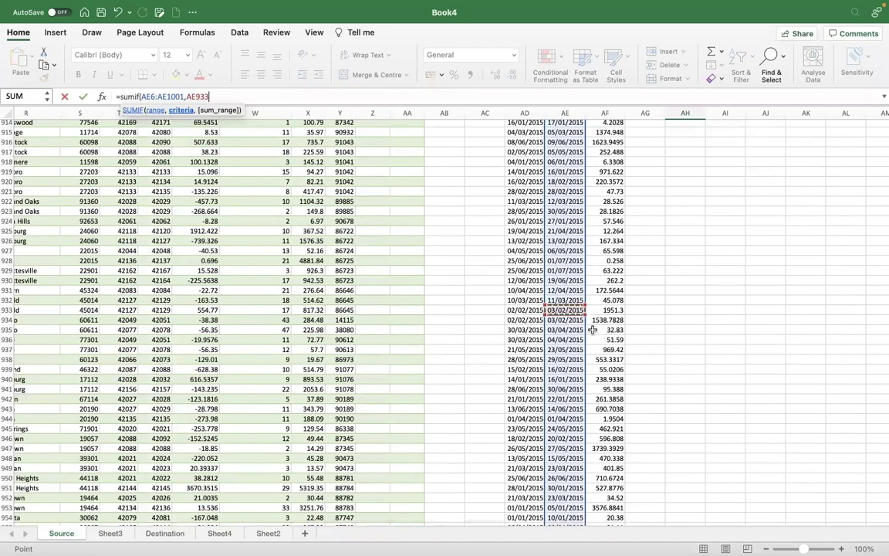
text(,)
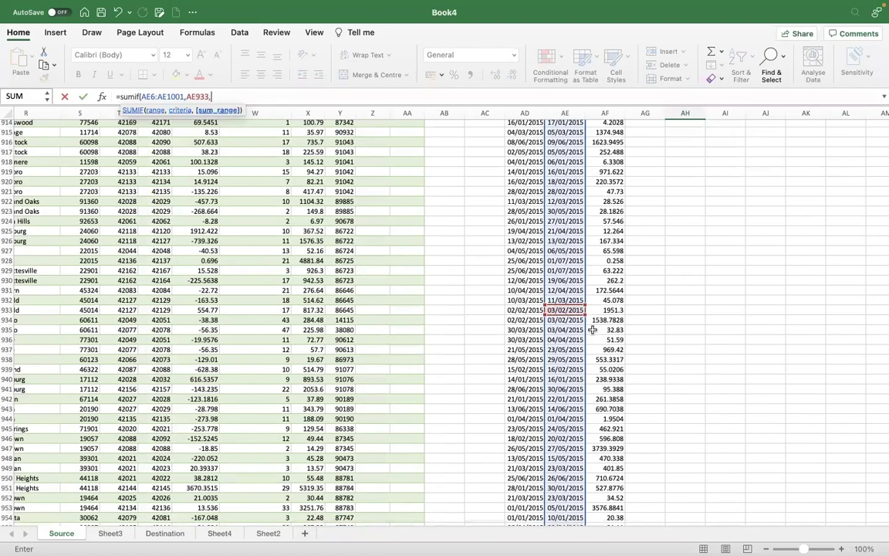
- Set the SUMIF sum range to the profits in AF6:AF1001
scroll(685, 206, up, 3)
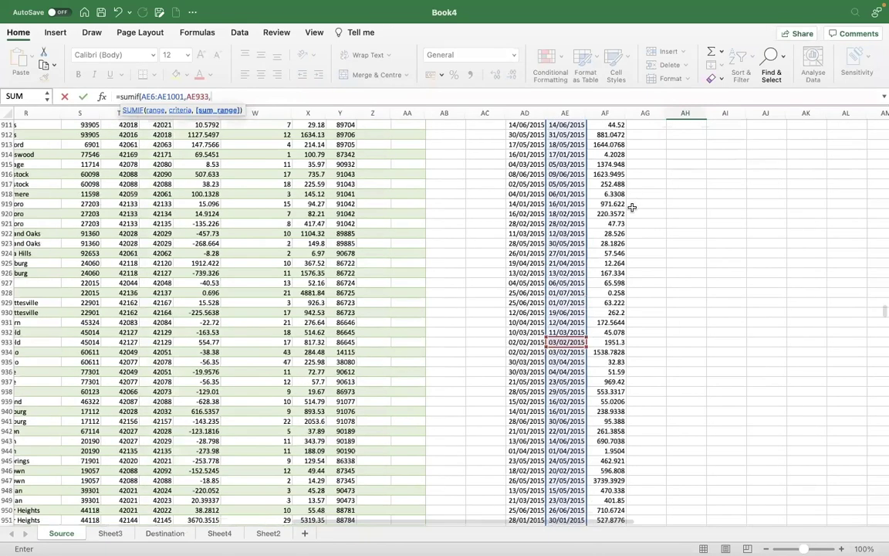
scroll(631, 206, up, 5)
scroll(631, 207, up, 20)
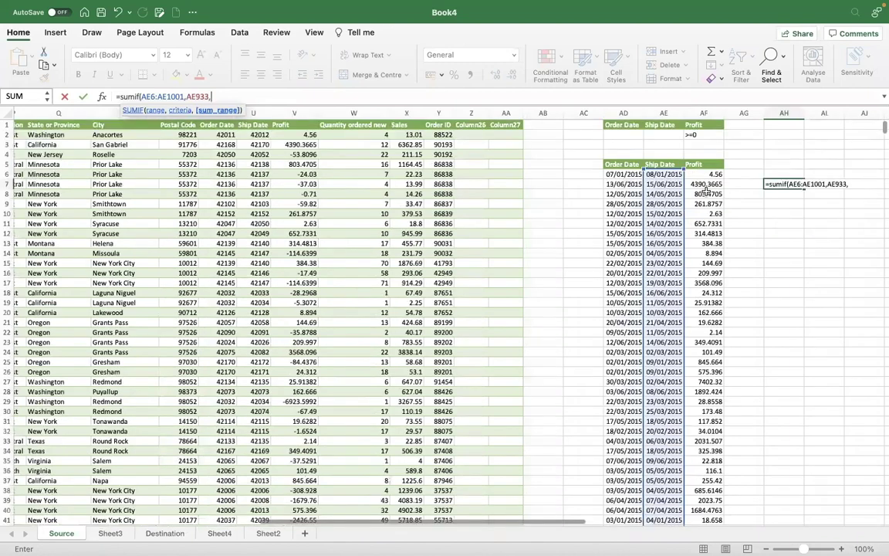
click(704, 175)
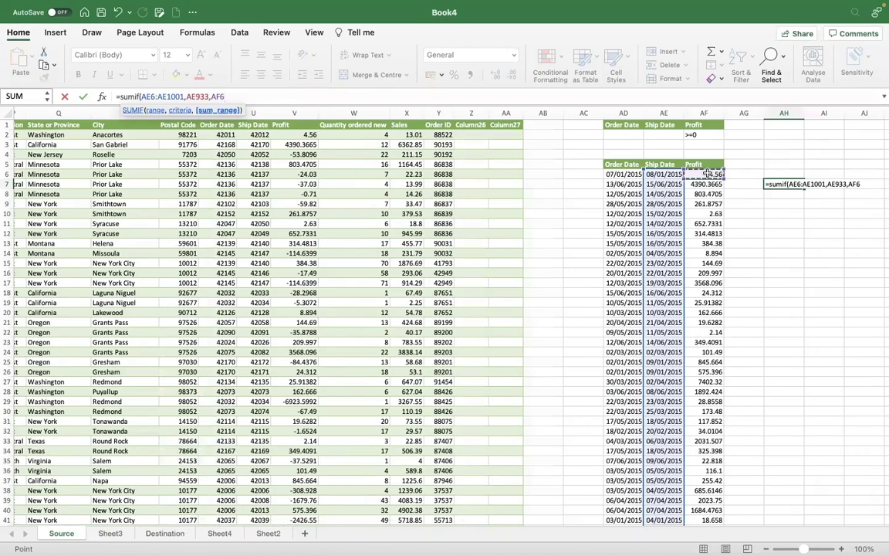
key(ctrl+shift+Down)
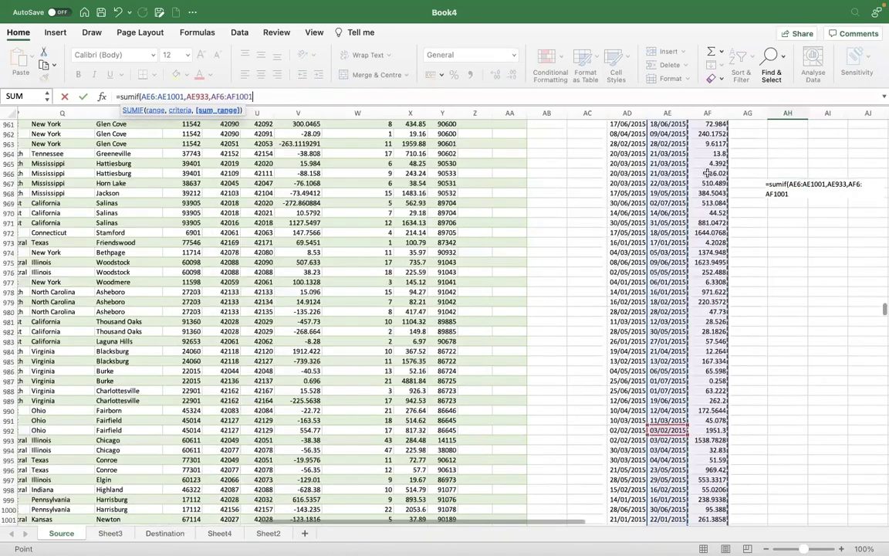
- Commit the SUMIF so AH7 returns 3837.7807
key(Return)
scroll(708, 176, up, 4)
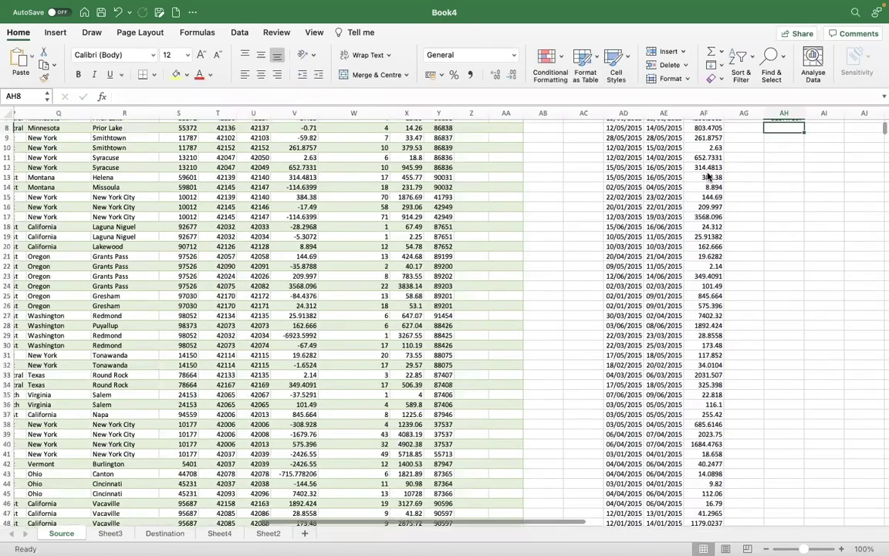
scroll(709, 176, left, 1)
key(Up)
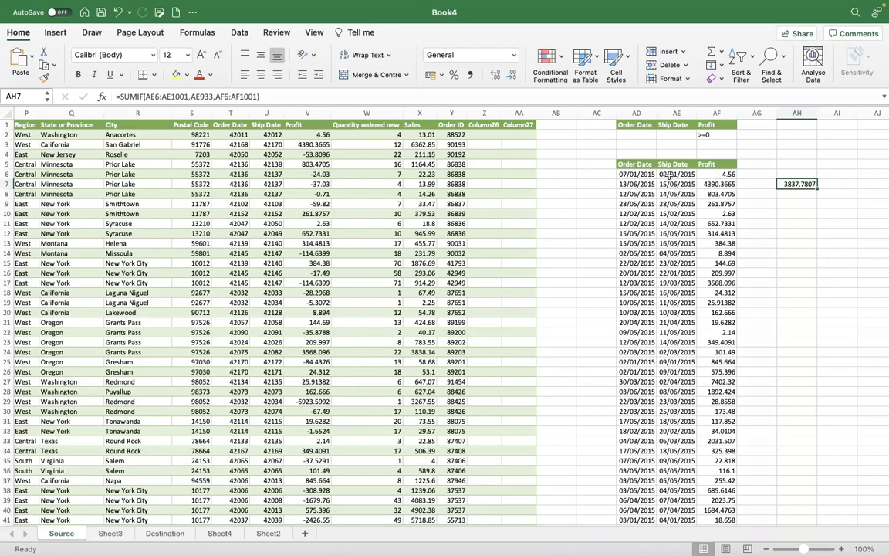
- Check ship date AE6, then reopen AH7's formula in the formula bar for editing
click(668, 173)
click(799, 184)
click(332, 95)
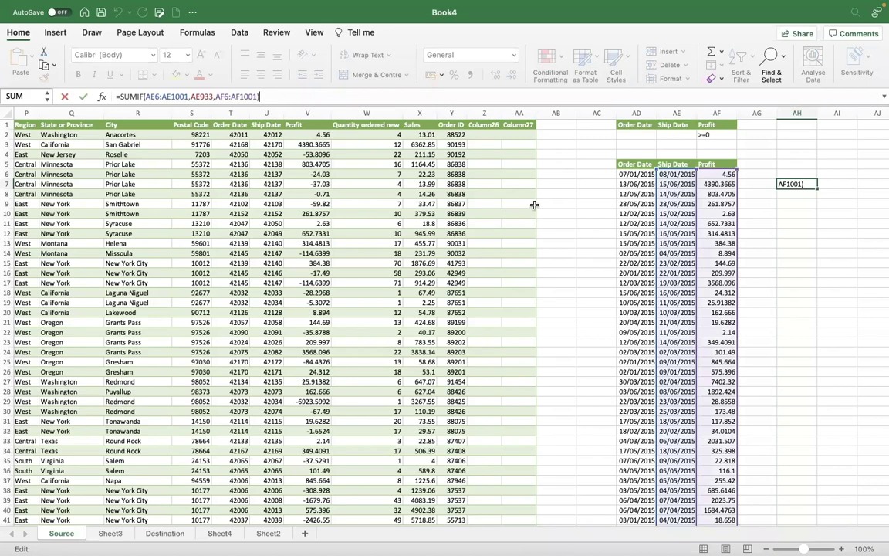
- Retype the closing parenthesis of AH7's SUMIF and recommit it, still showing 3837.7807
click(155, 96)
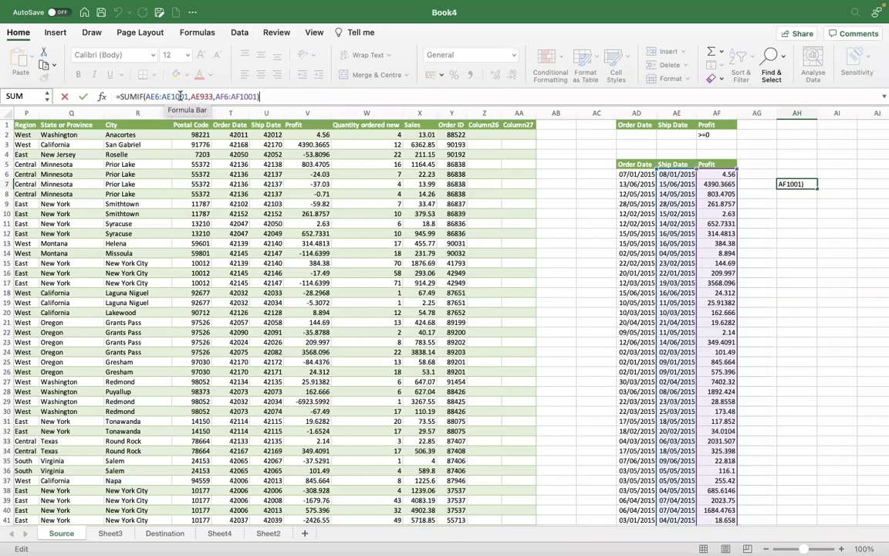
key(BackSpace)
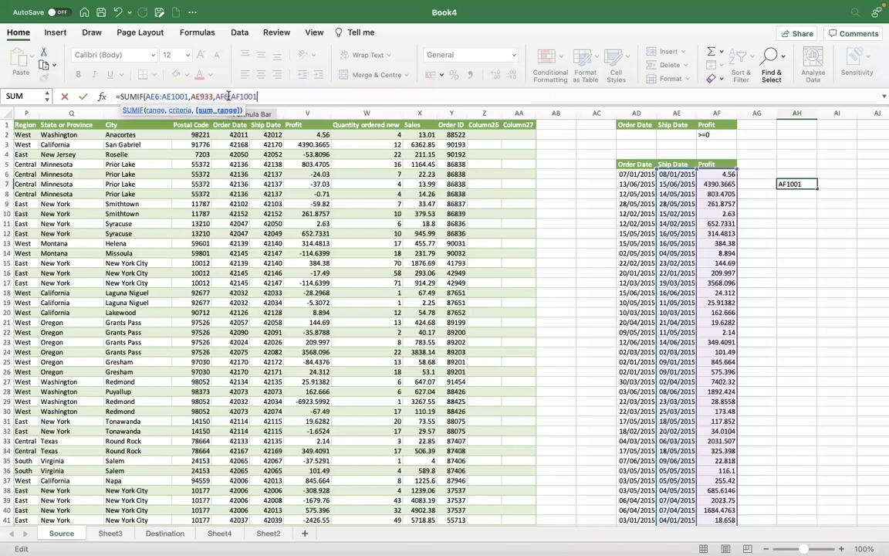
text())
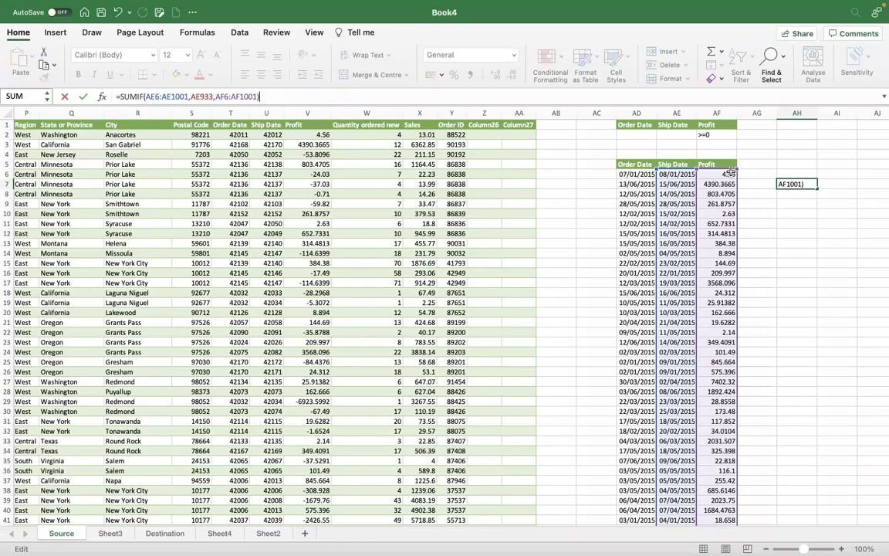
key(Return)
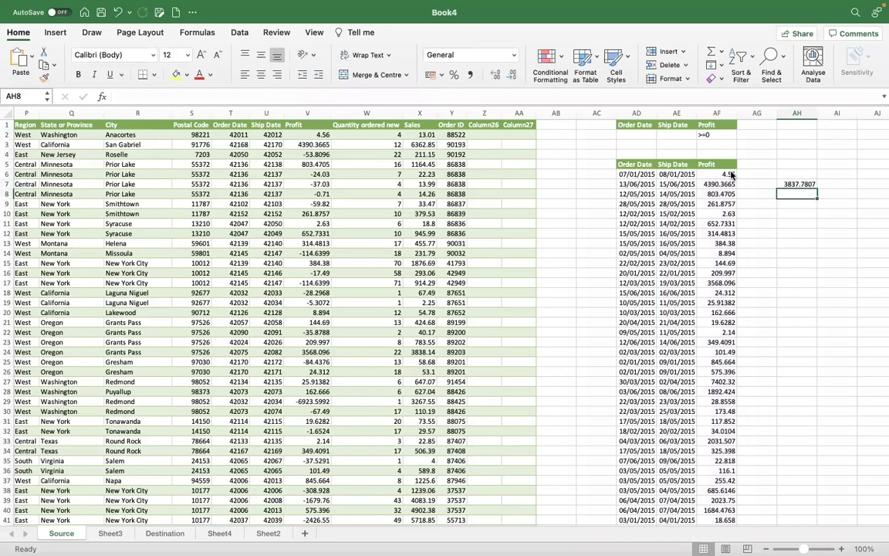
key(Up)
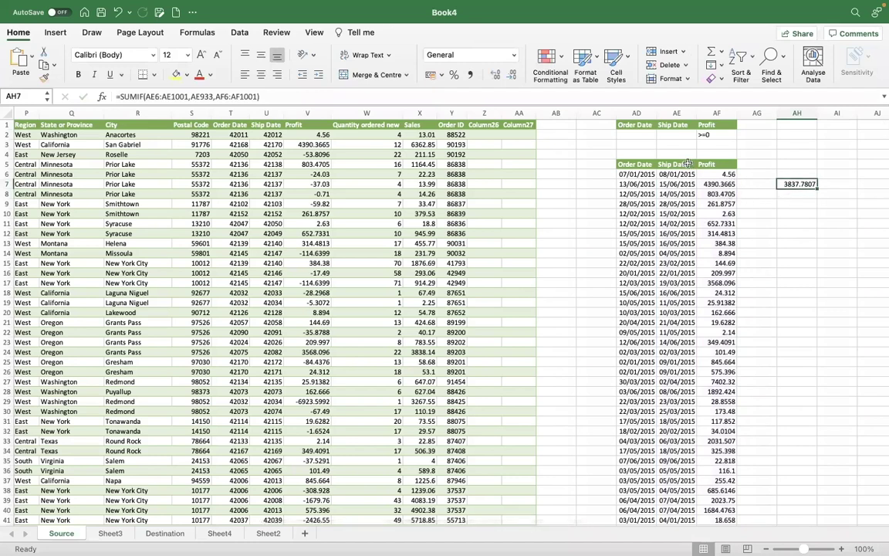
- Toggle AutoFilter on the date table, check the Ship Date dropdown, then switch filtering off
click(689, 165)
click(241, 33)
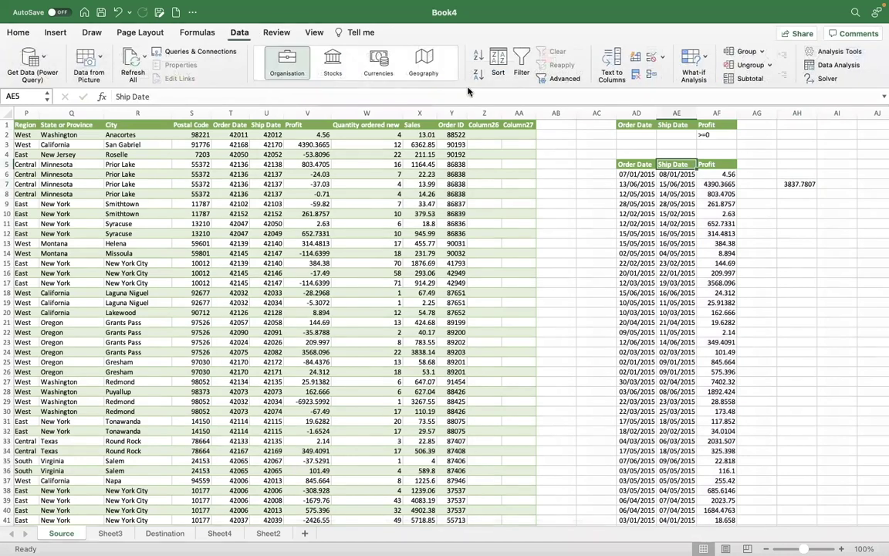
click(521, 62)
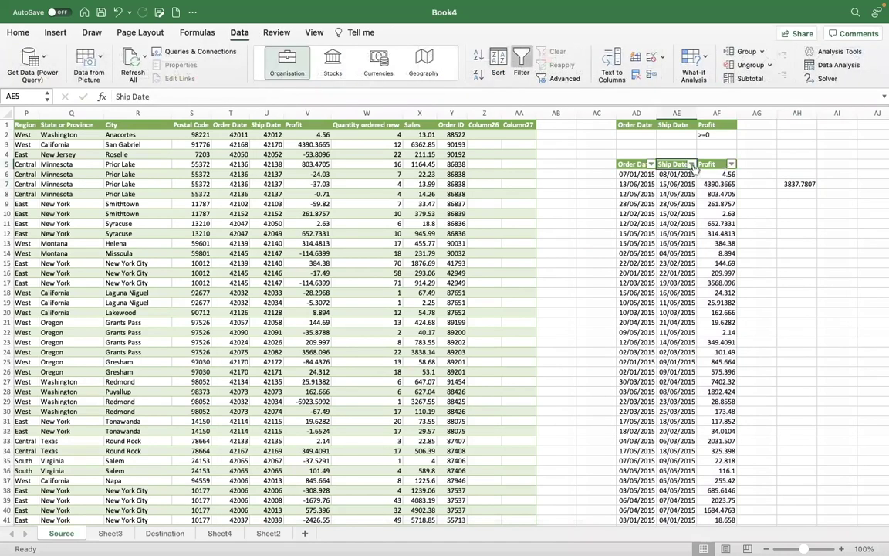
click(692, 165)
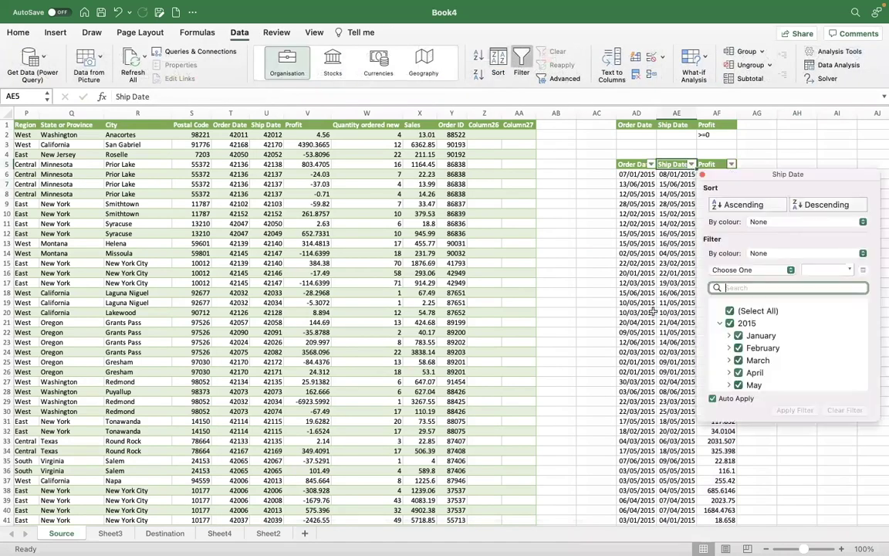
click(564, 234)
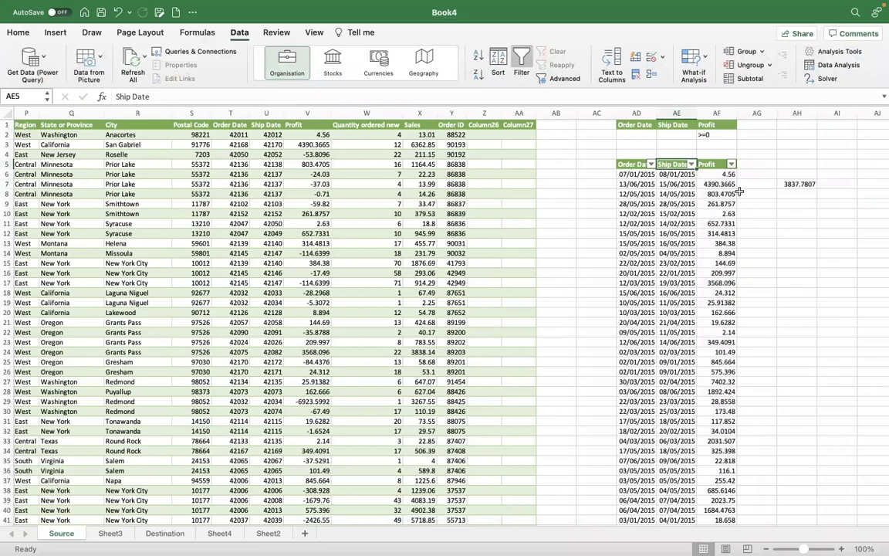
click(521, 61)
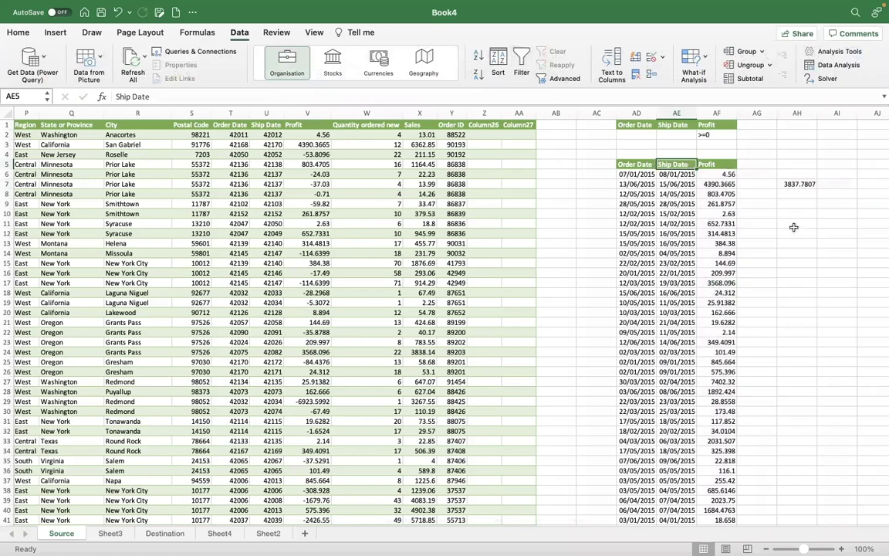
click(797, 183)
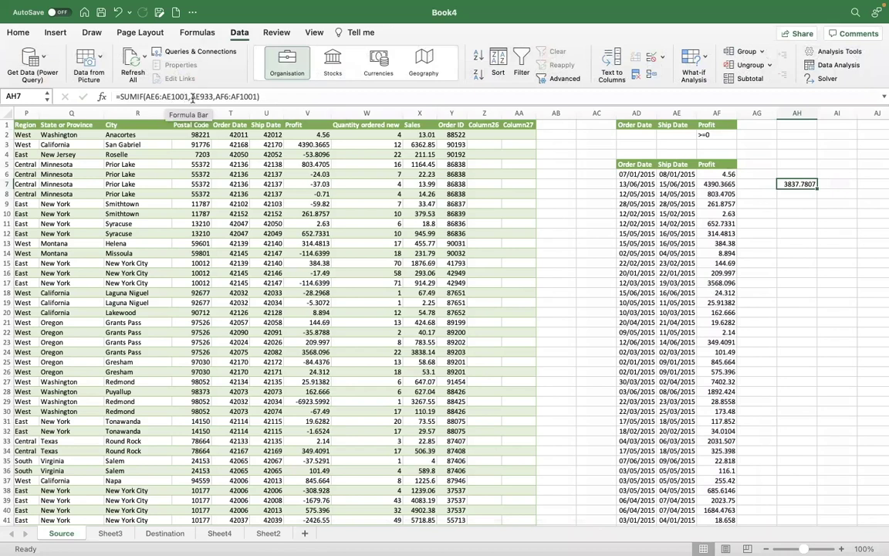
click(683, 175)
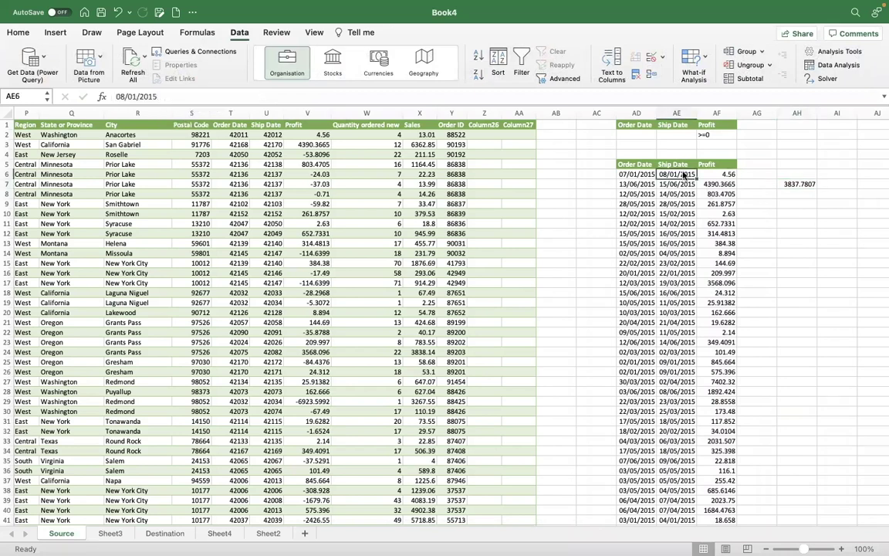
key(ctrl+Down)
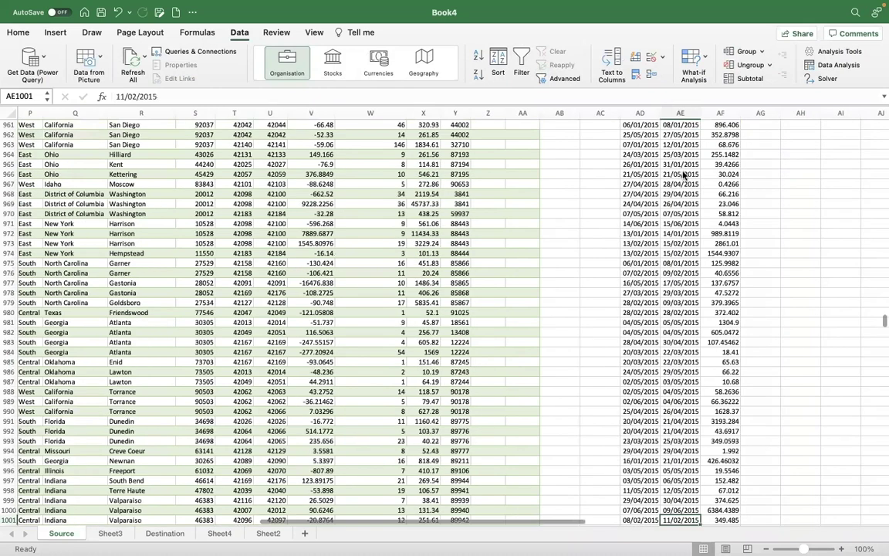
key(Up)
key(Up)
key(Up)
key(Up)
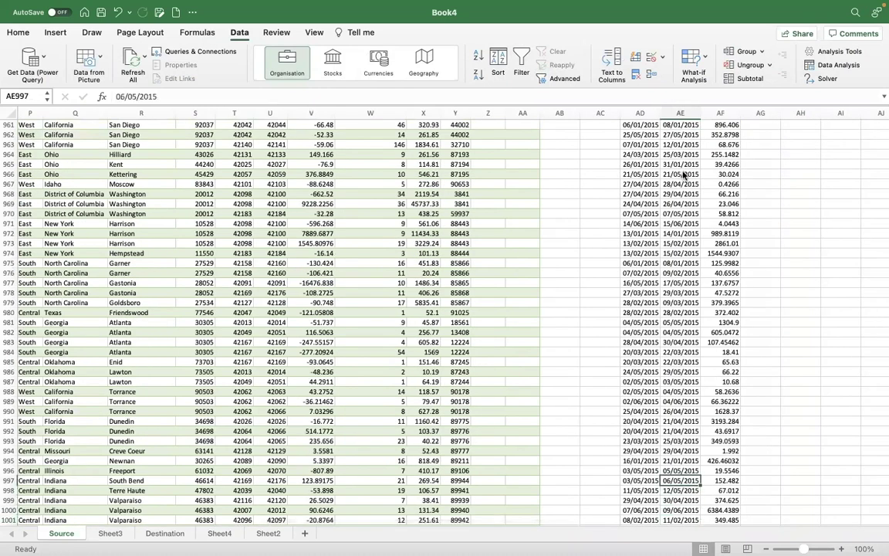
key(Up)
key(Up)
key(Up)
key(Up)
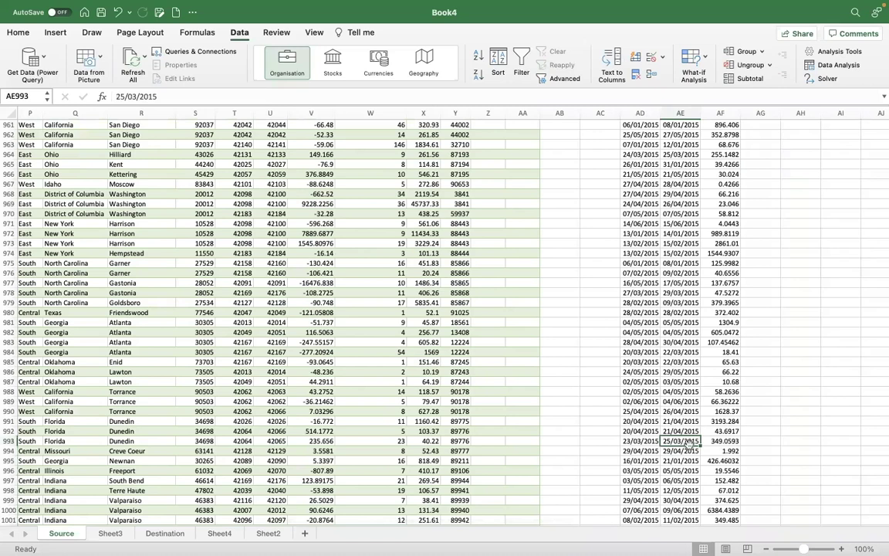
key(ctrl+Up)
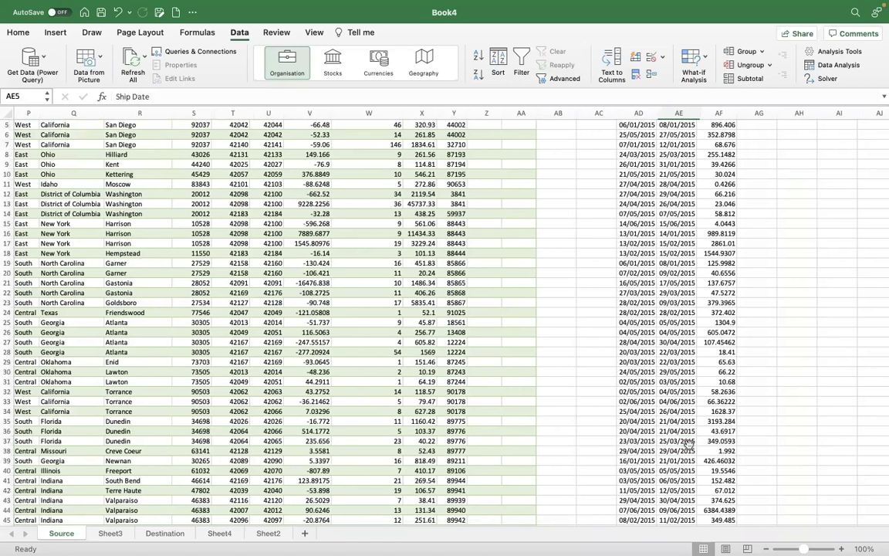
key(Right)
key(Right)
key(Right)
key(Down)
key(Down)
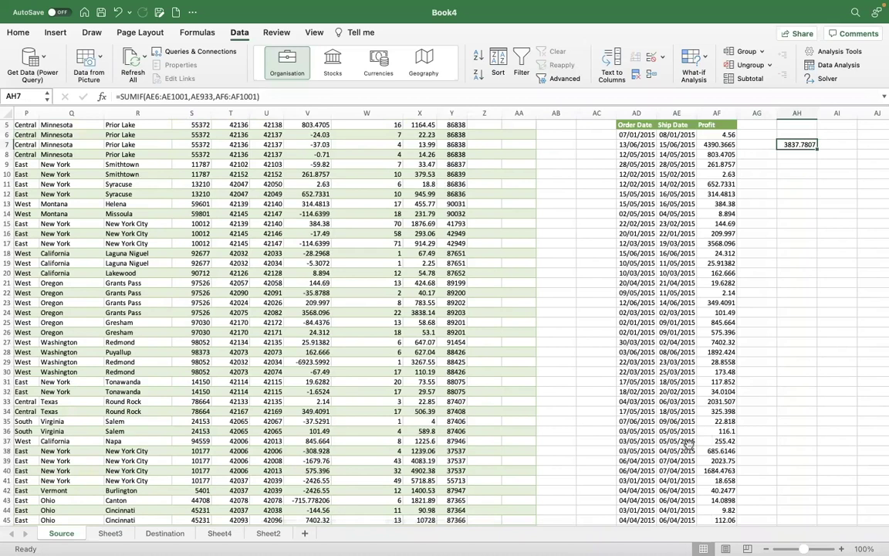
key(Left)
key(Left)
key(Left)
key(Up)
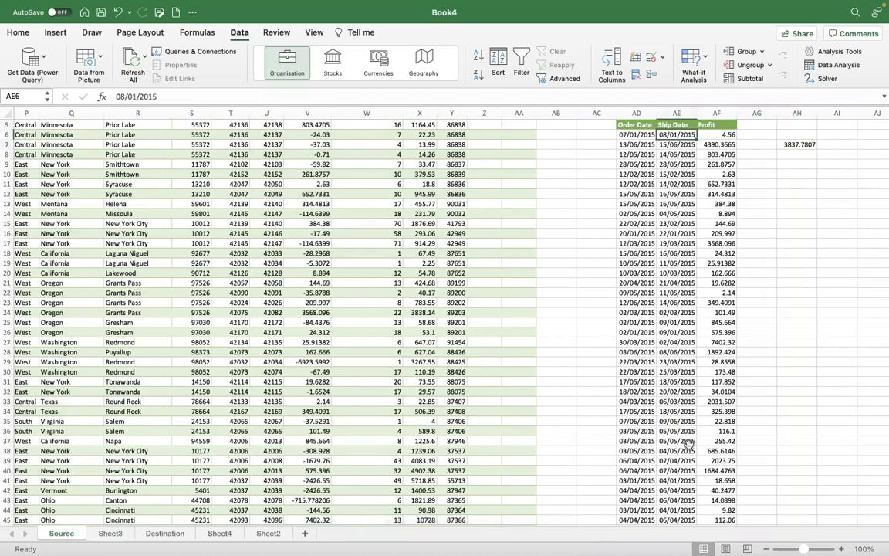
key(ctrl+shift+Down)
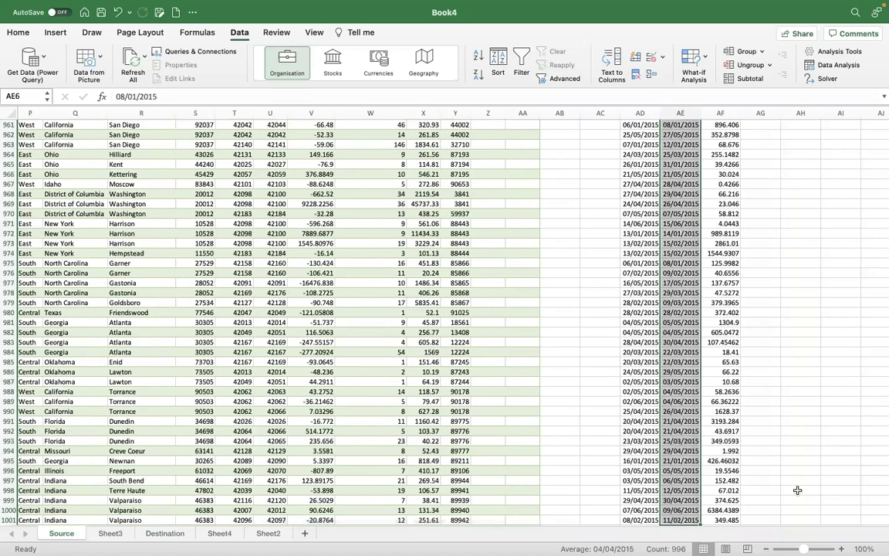
click(685, 522)
key(Up)
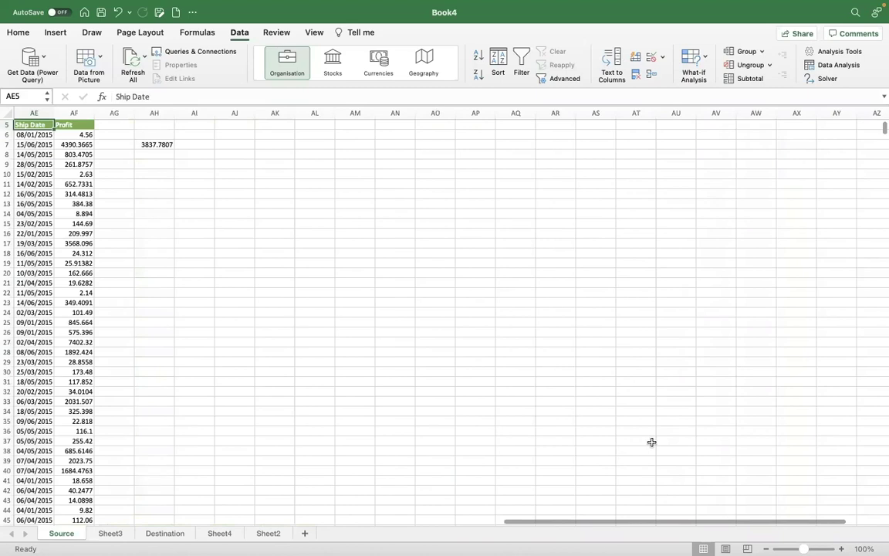
scroll(651, 441, left, 5)
scroll(652, 442, down, 2)
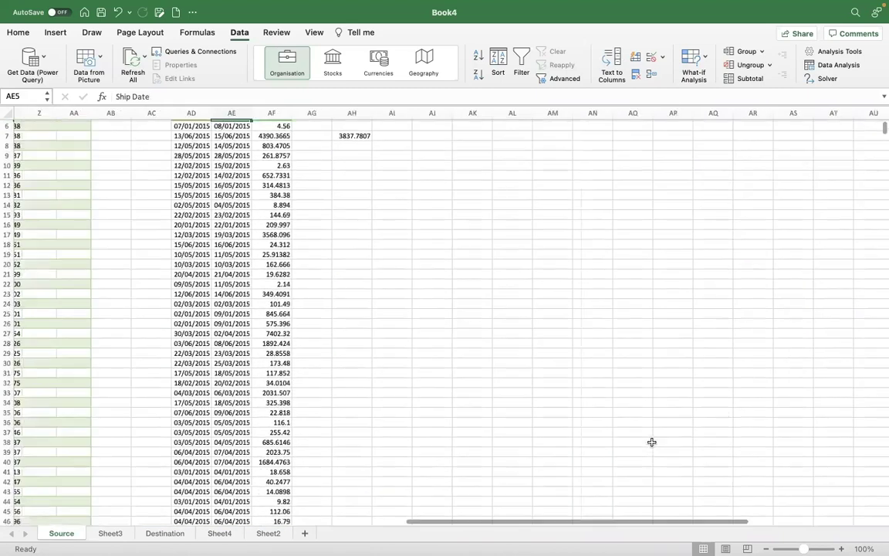
scroll(651, 442, up, 4)
scroll(651, 442, left, 2)
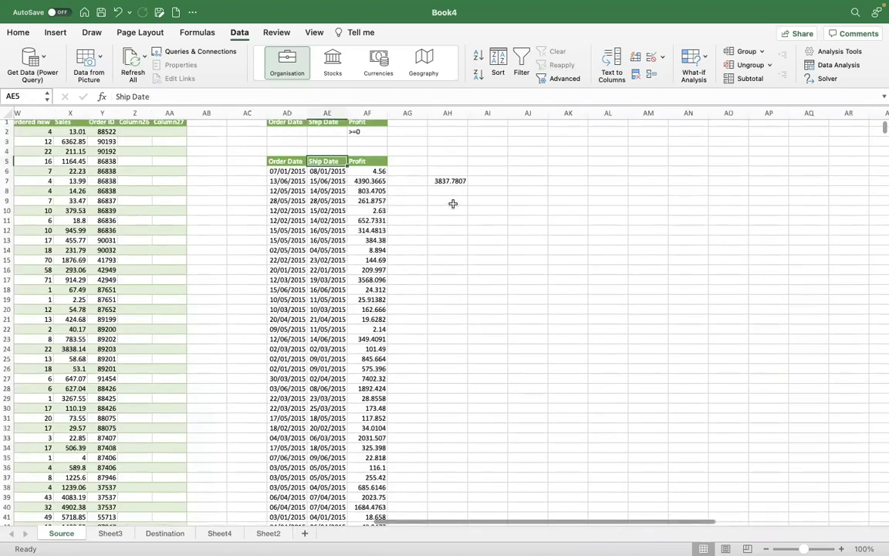
- Change AH7 to =SUMIF(AE6:AE10,AE7,AF6:AF1001), returning 4390.3665
click(451, 181)
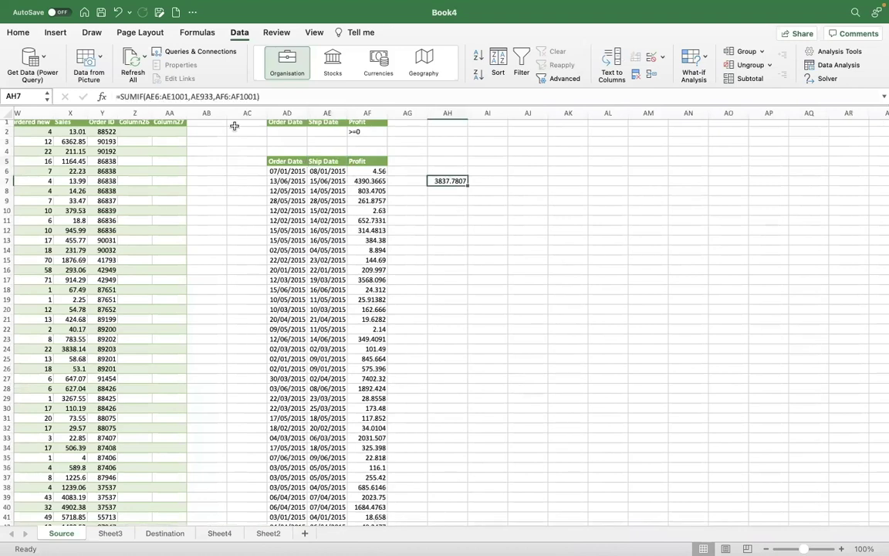
click(189, 96)
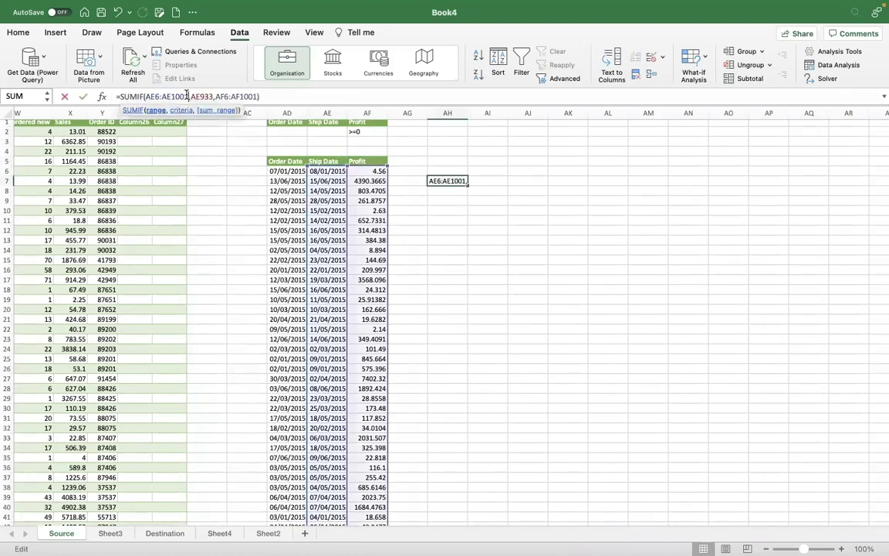
key(BackSpace)
key(BackSpace)
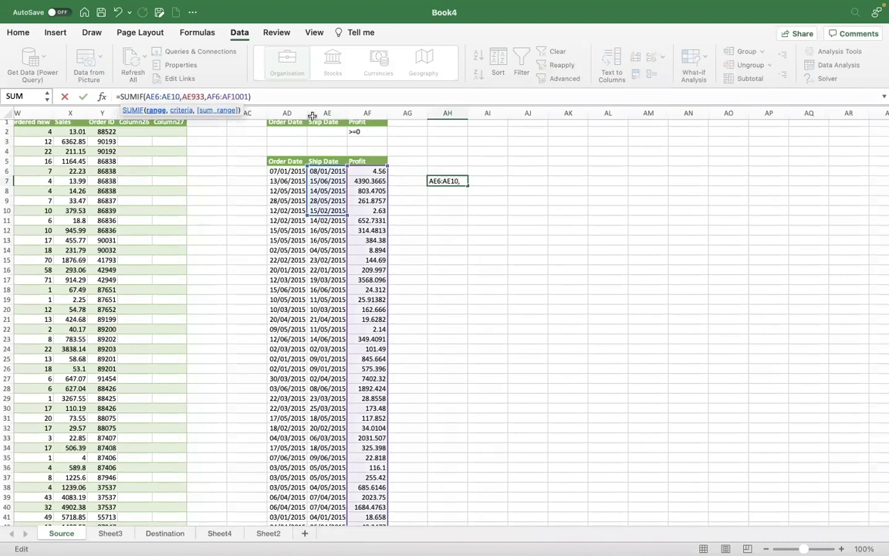
click(203, 96)
key(BackSpace)
key(BackSpace)
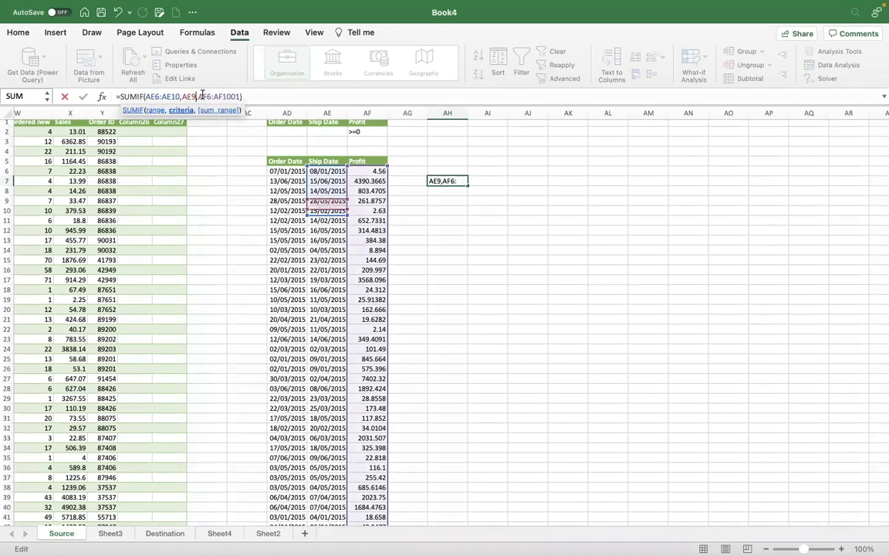
key(BackSpace)
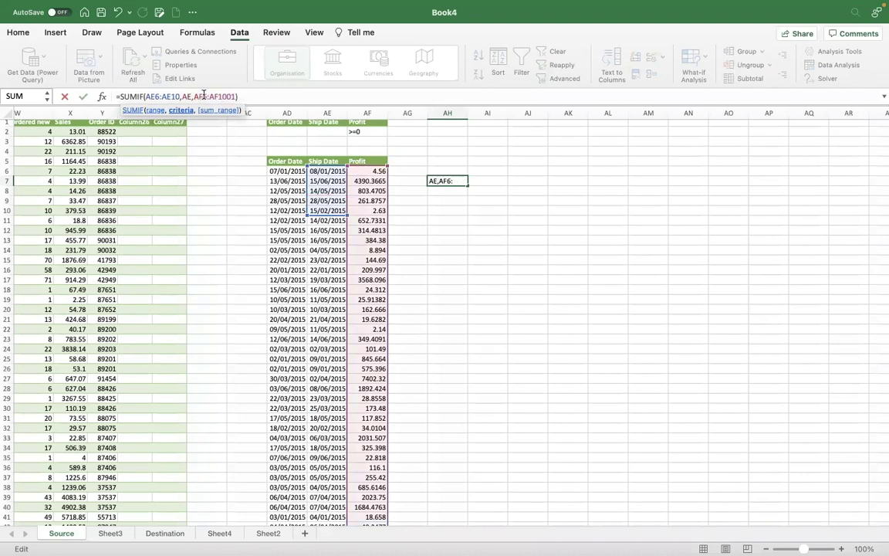
text(6)
key(BackSpace)
text(7)
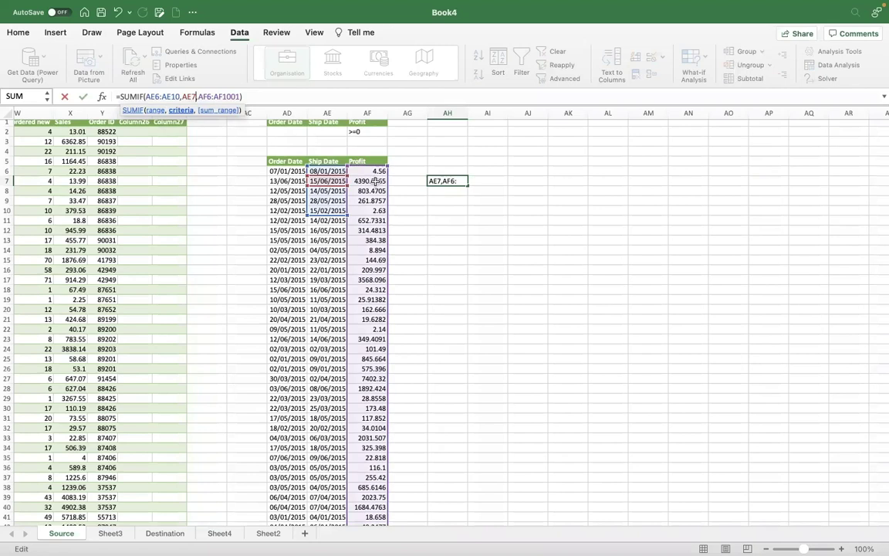
key(Return)
key(Up)
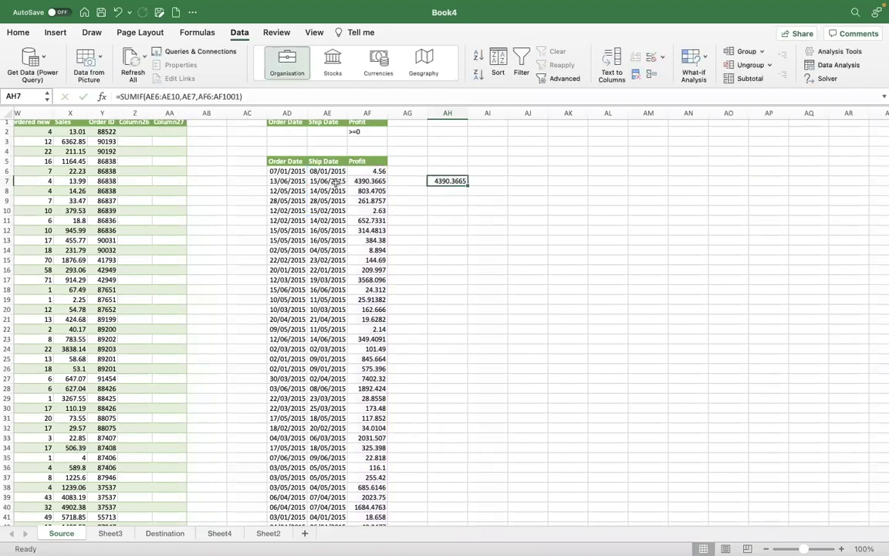
- Copy AE7's ship date 15/06/2015 down into AE8
click(336, 183)
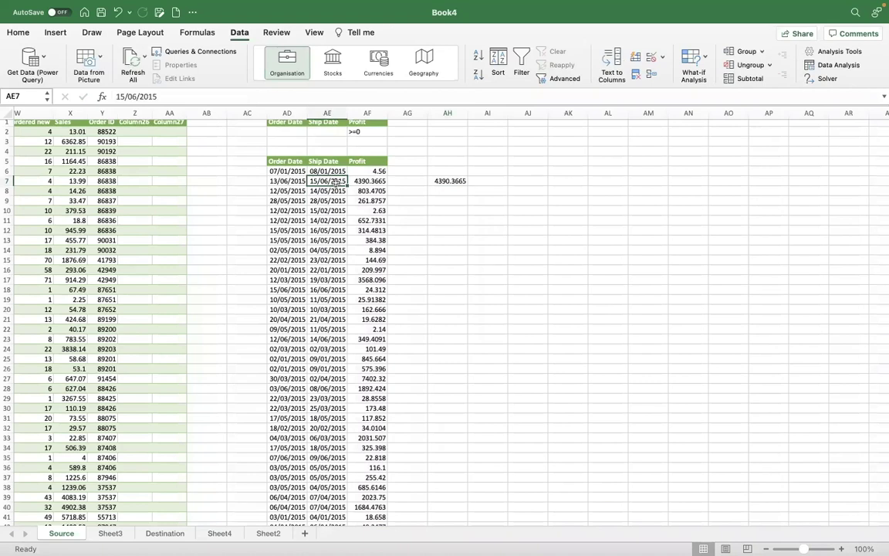
drag(337, 190, 337, 182)
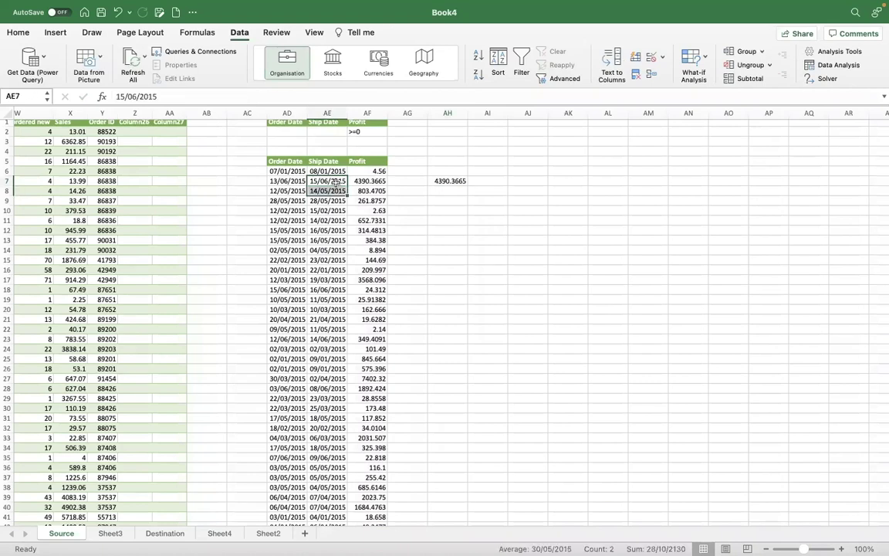
key(ctrl+d)
- Select profits AF7:AF8 to confirm AH7's 5193.837 total, then highlight the criteria dates
key(Up)
key(Right)
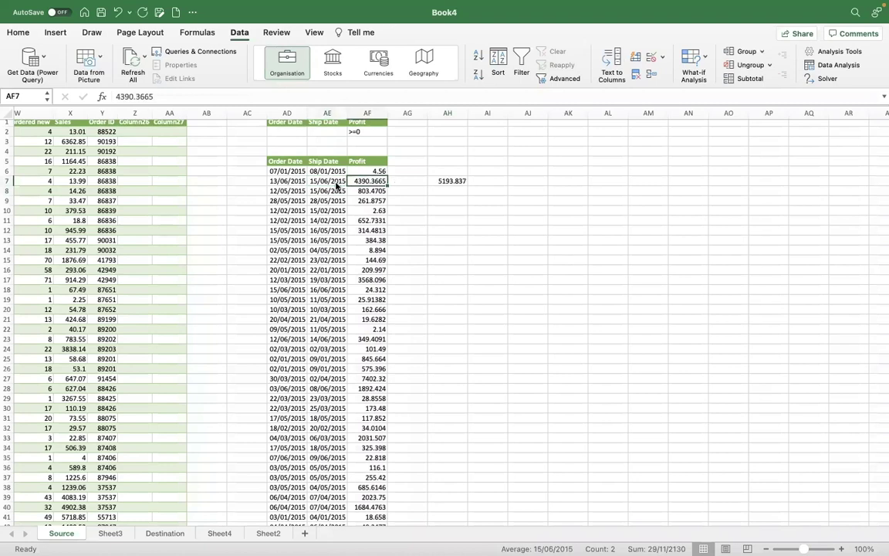
key(shift+Down)
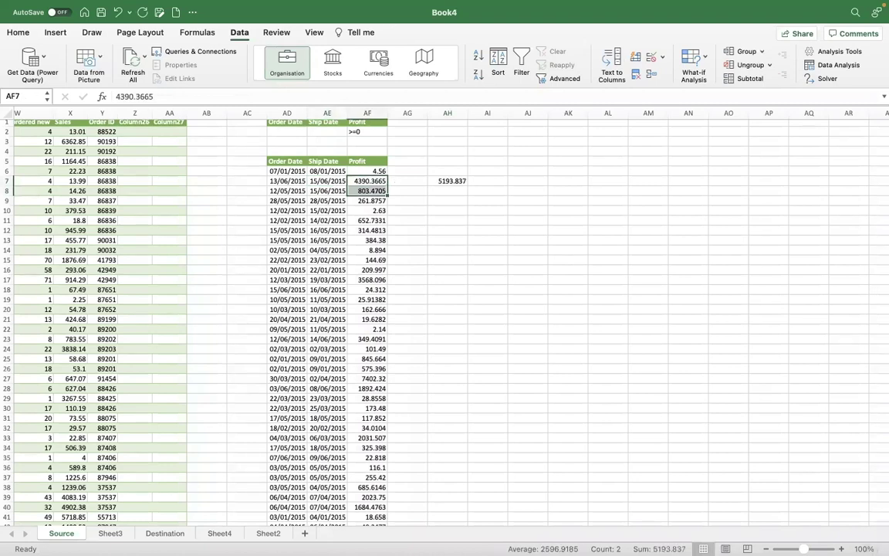
click(452, 180)
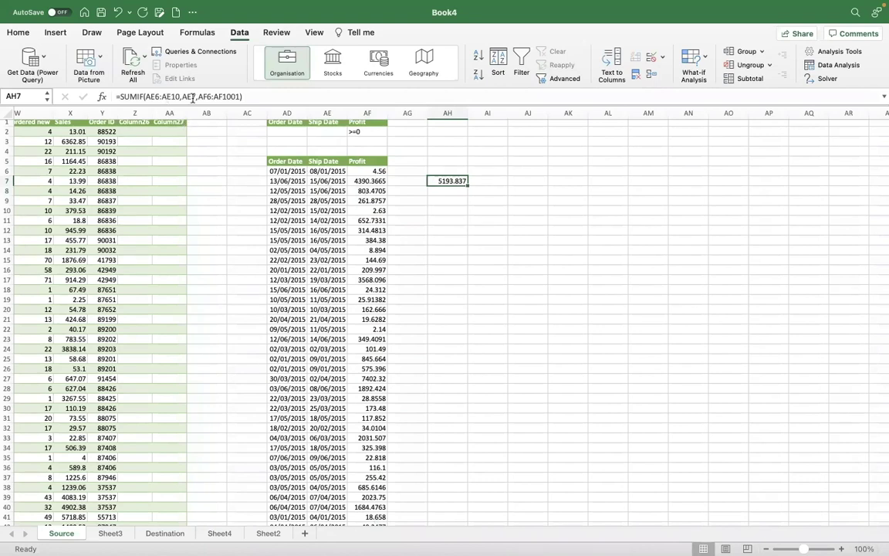
drag(320, 171, 328, 209)
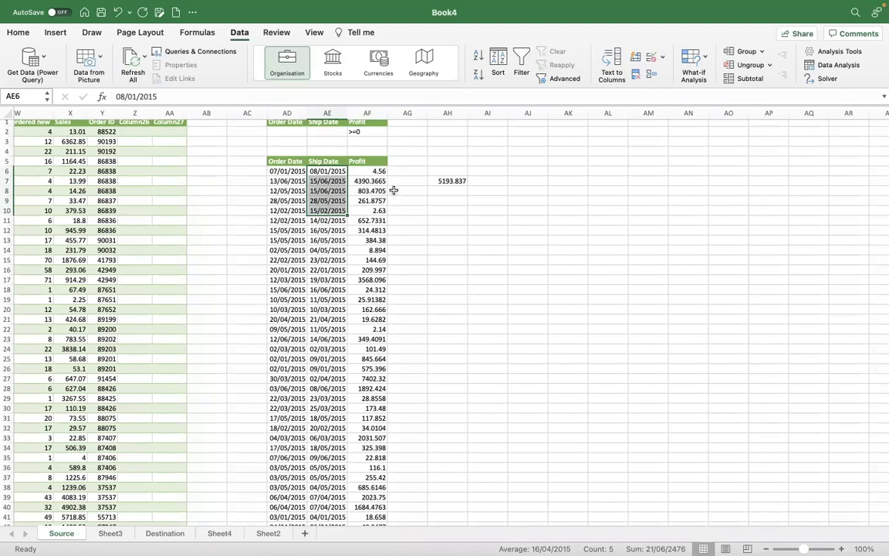
click(452, 180)
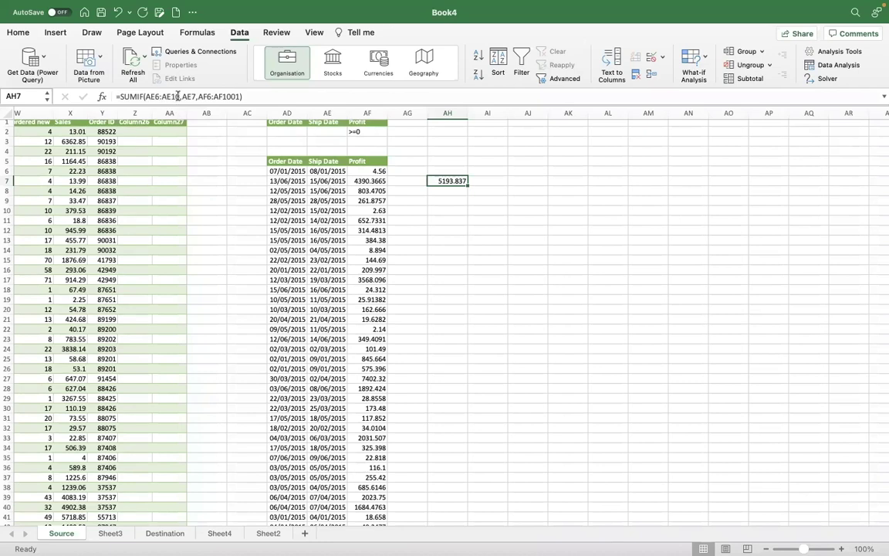
click(258, 97)
key(BackSpace)
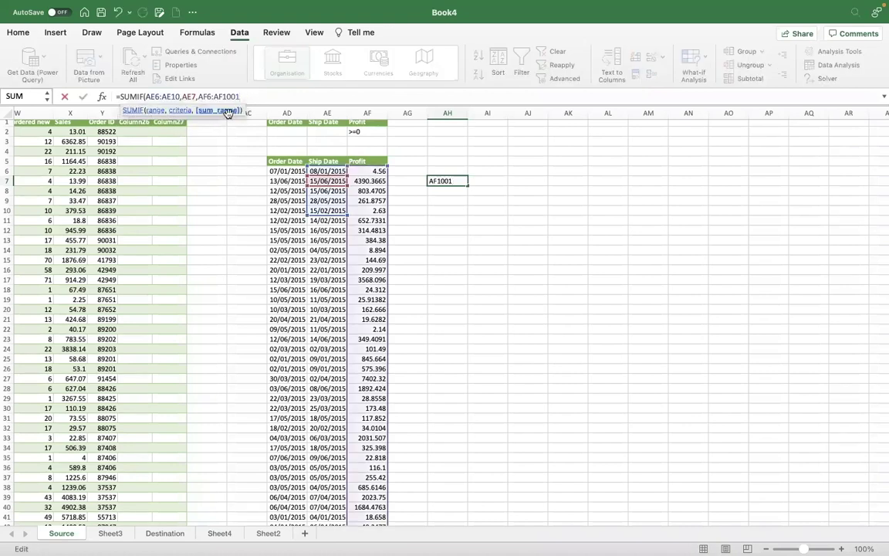
text())
text())
key(ctrl+Return)
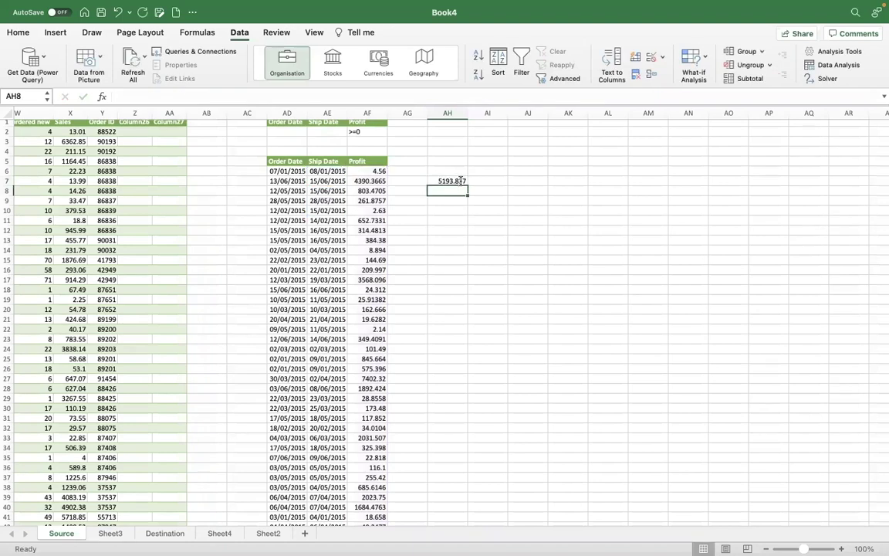